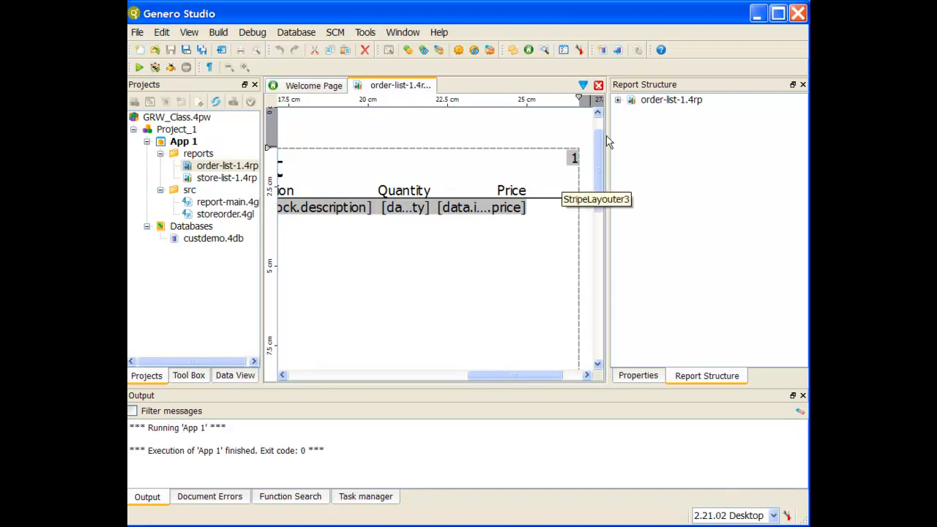
- Add a Decimal Format Box to the Table Row inside the OnEveryRow trigger of the order_num group
{"action": "left_click", "coordinate": [618, 100]}
{"action": "left_click", "coordinate": [631, 112]}
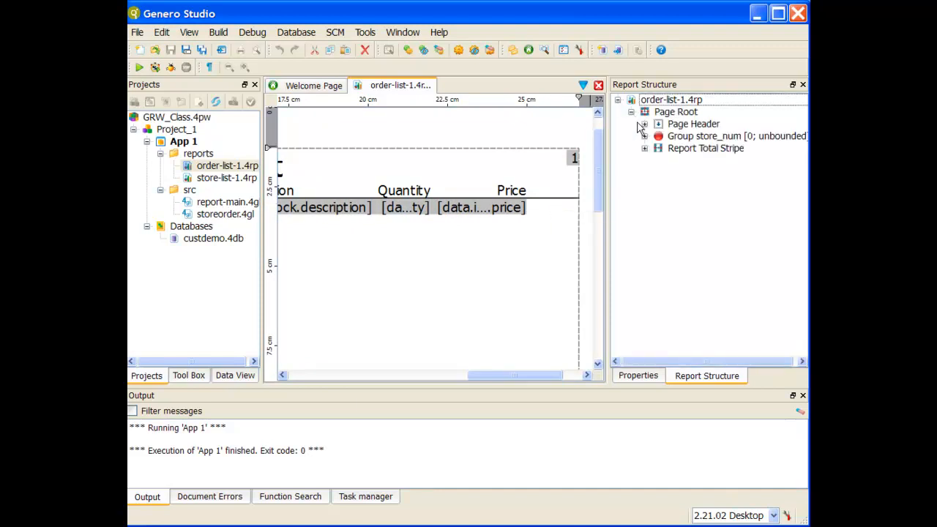
{"action": "left_click", "coordinate": [644, 136]}
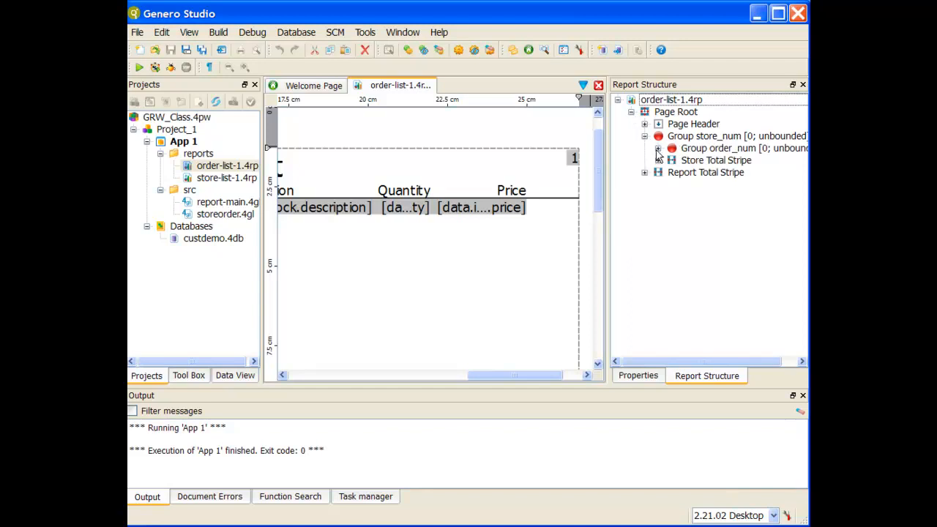
{"action": "left_click", "coordinate": [658, 149]}
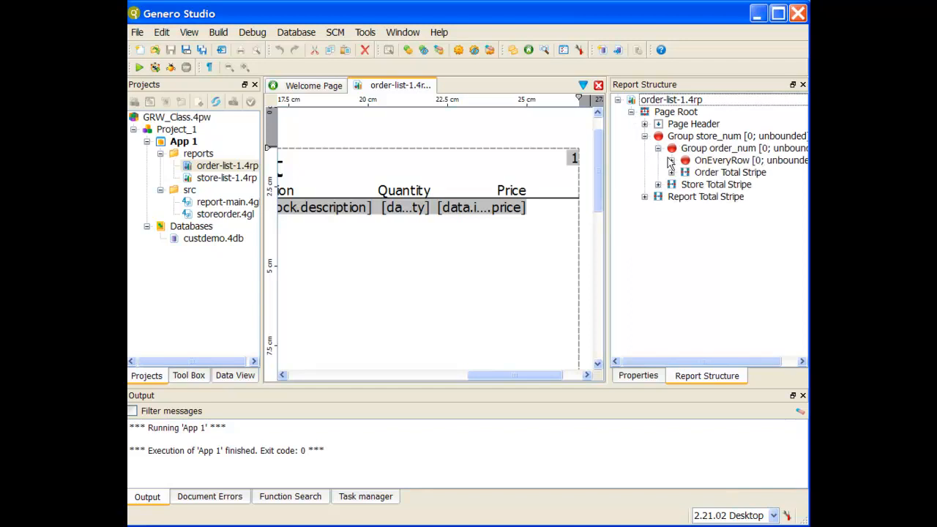
{"action": "left_click", "coordinate": [672, 161]}
{"action": "left_click", "coordinate": [728, 174]}
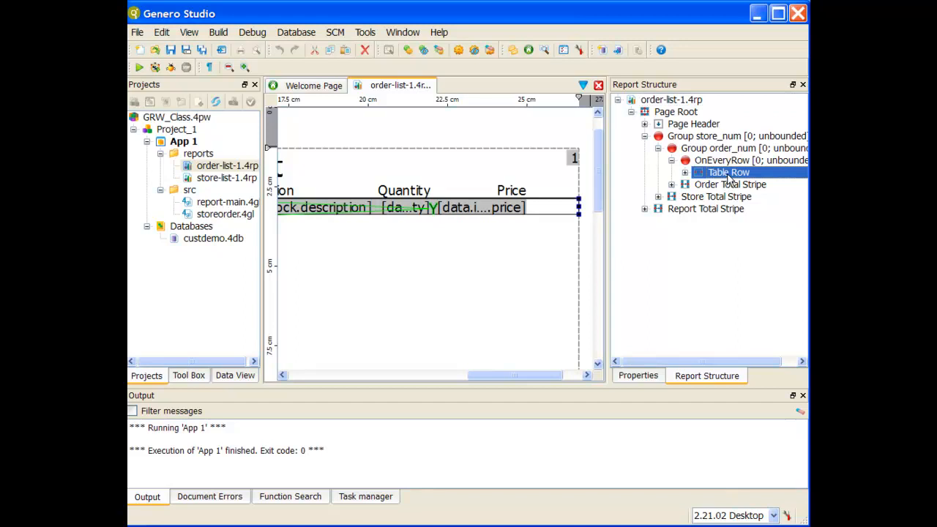
{"action": "left_click", "coordinate": [189, 376]}
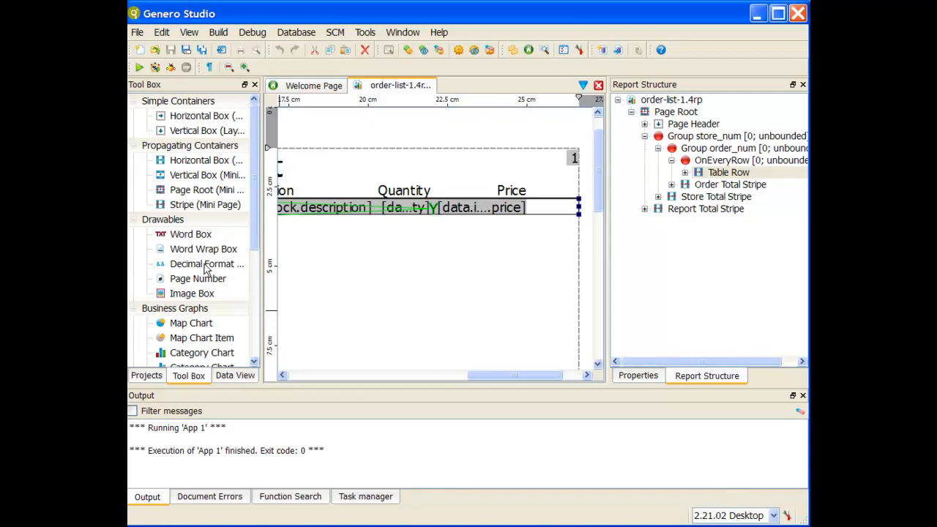
{"action": "left_click_drag", "start_coordinate": [205, 270], "coordinate": [561, 208]}
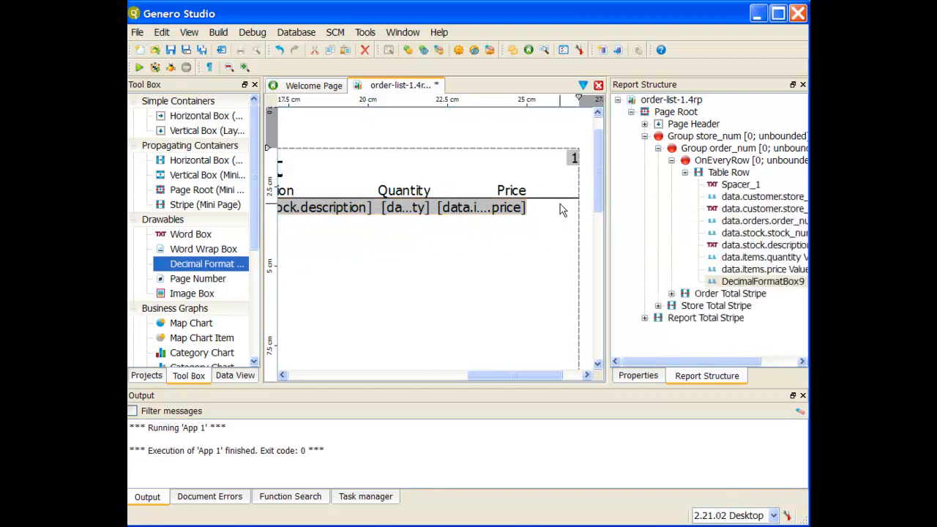
- Rename the new decimal format box in the Table Row to "item total Value"
{"action": "left_click_drag", "start_coordinate": [533, 374], "coordinate": [359, 370]}
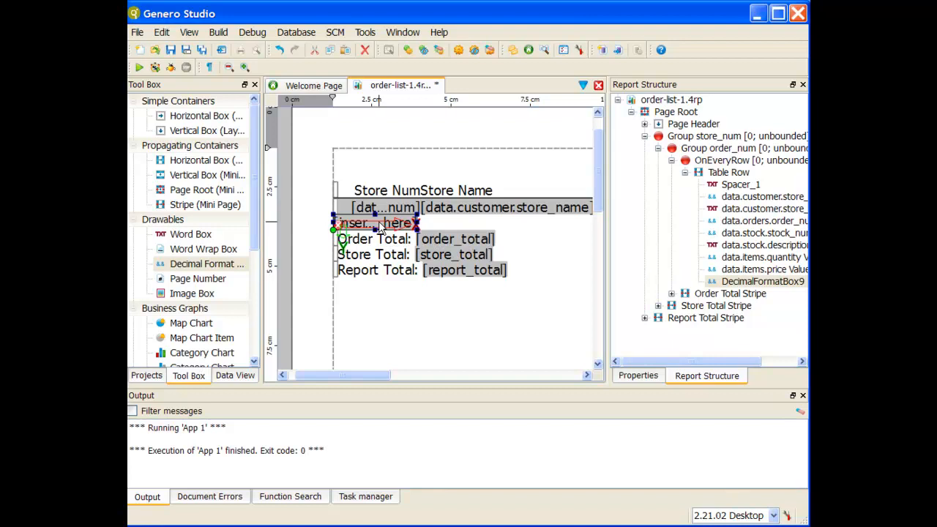
{"action": "left_click", "coordinate": [736, 284]}
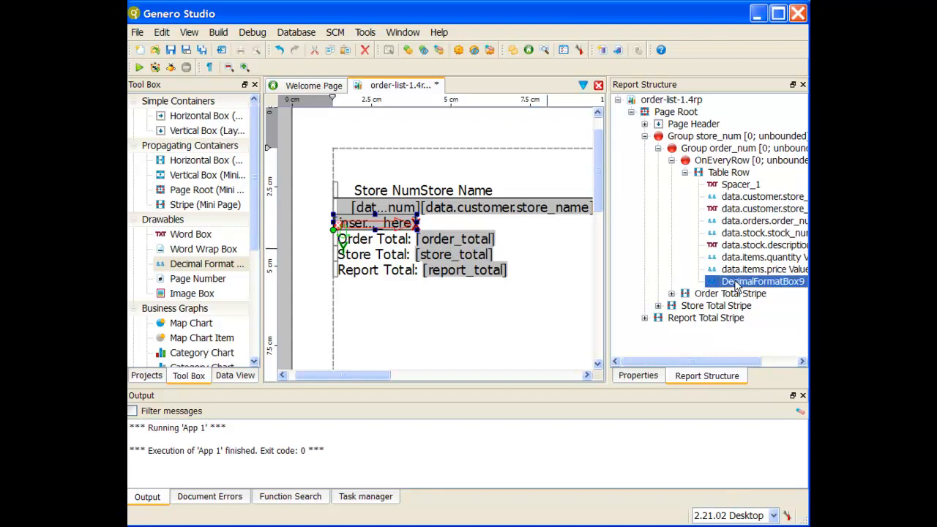
{"action": "left_click", "coordinate": [649, 375]}
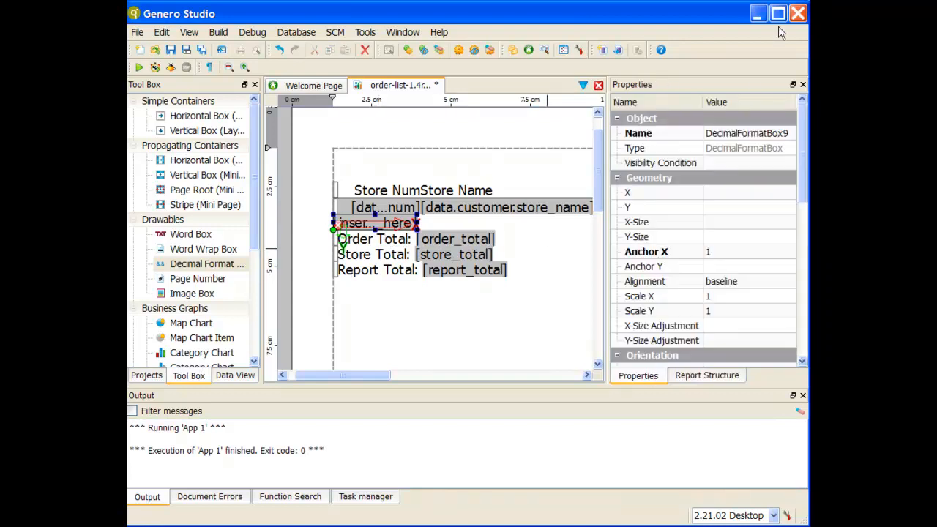
{"action": "left_click", "coordinate": [746, 133]}
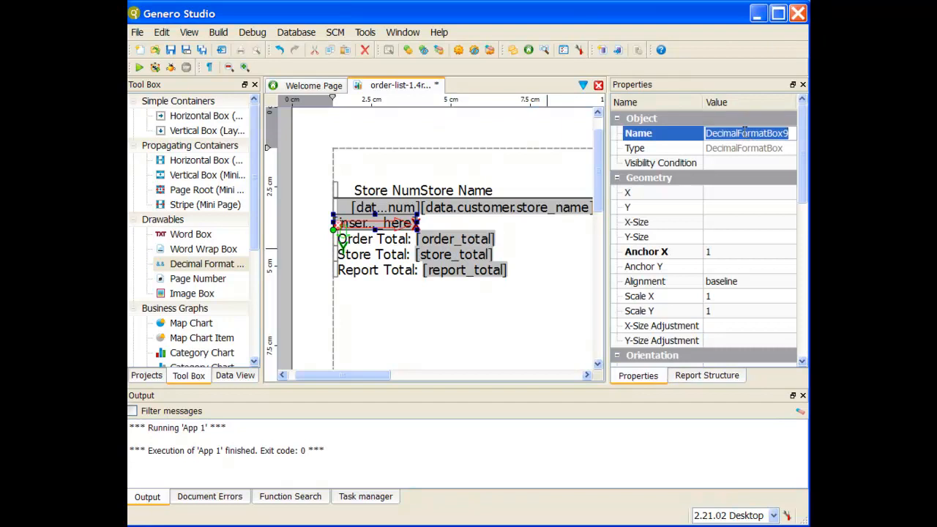
{"action": "type", "text": "it"}
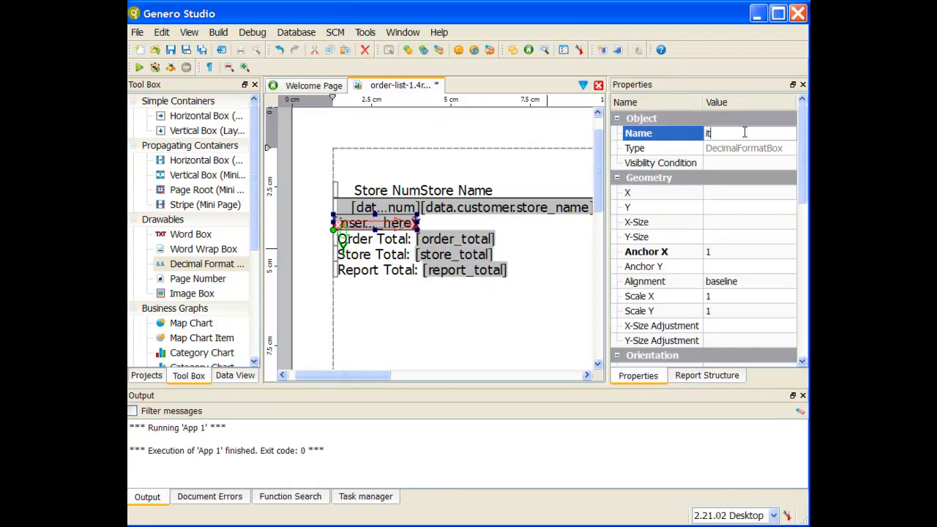
{"action": "type", "text": "em totalValue"}
{"action": "key", "text": "Return"}
- Replace the placeholder in the item total box's Value expression with data.items.quantity
{"action": "scroll", "coordinate": [732, 210], "scroll_direction": "down", "scroll_amount": 1}
{"action": "scroll", "coordinate": [732, 210], "scroll_direction": "down", "scroll_amount": 5}
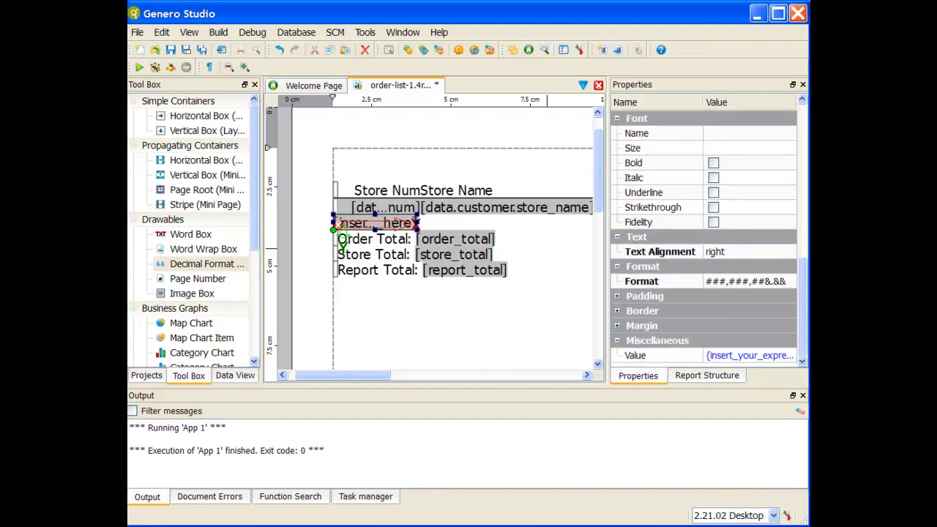
{"action": "left_click", "coordinate": [764, 357]}
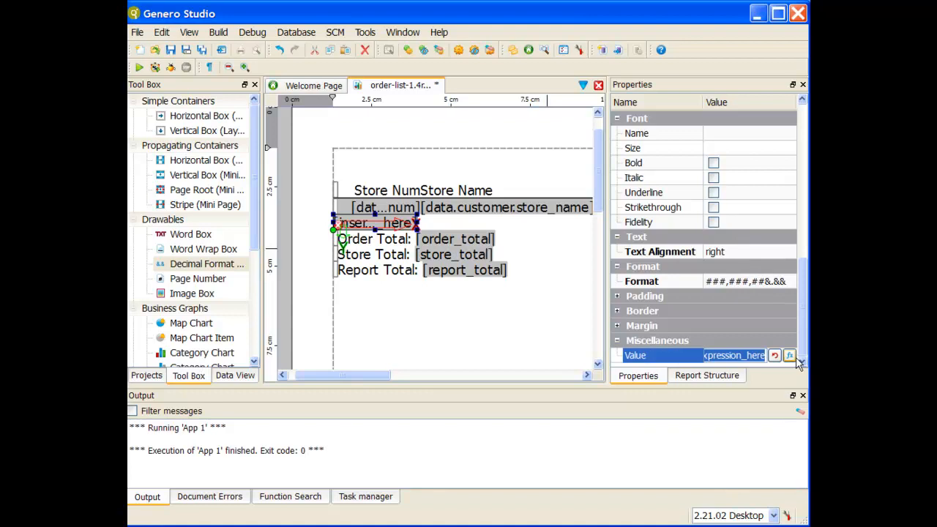
{"action": "left_click", "coordinate": [789, 356]}
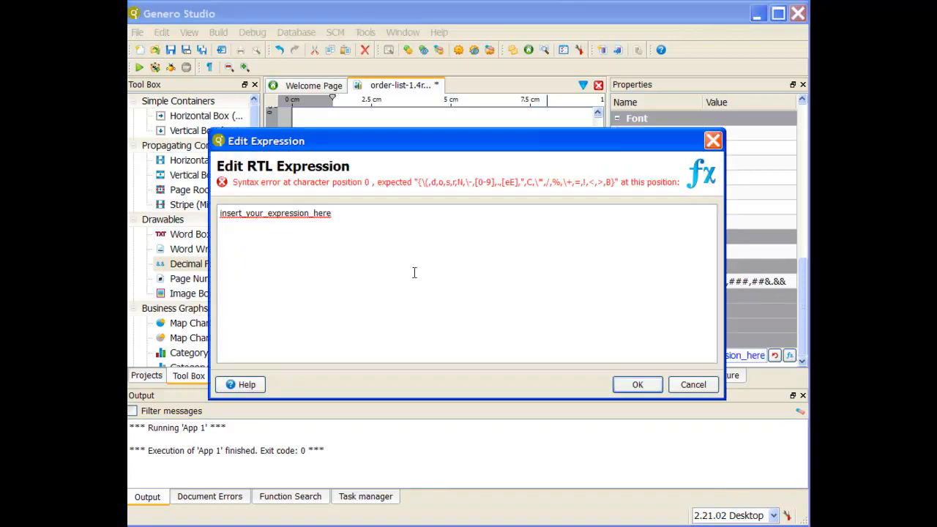
{"action": "left_click_drag", "start_coordinate": [386, 237], "coordinate": [202, 191]}
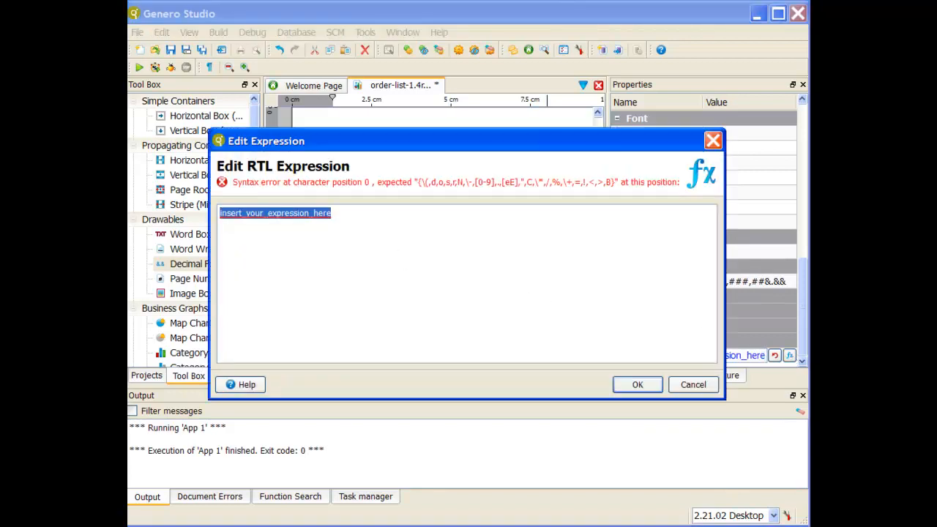
{"action": "type", "text": "data."}
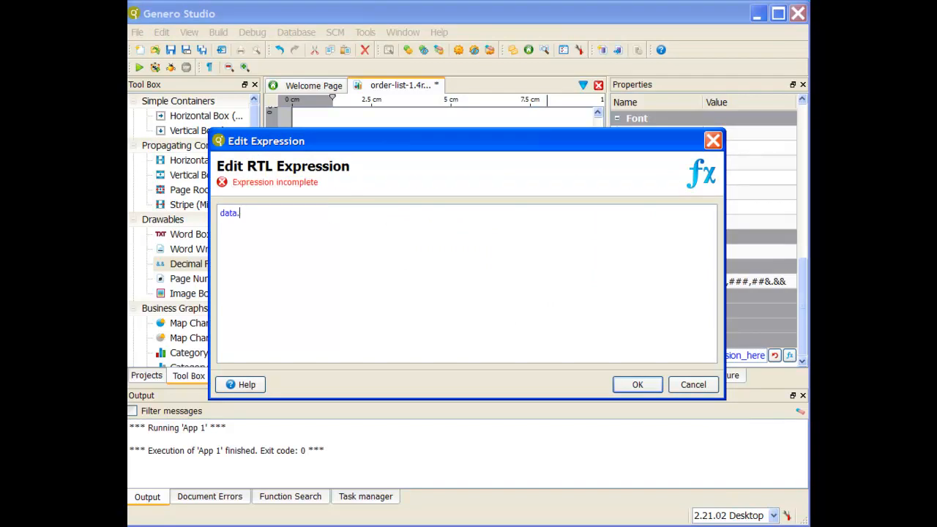
{"action": "type", "text": "items.quantity"}
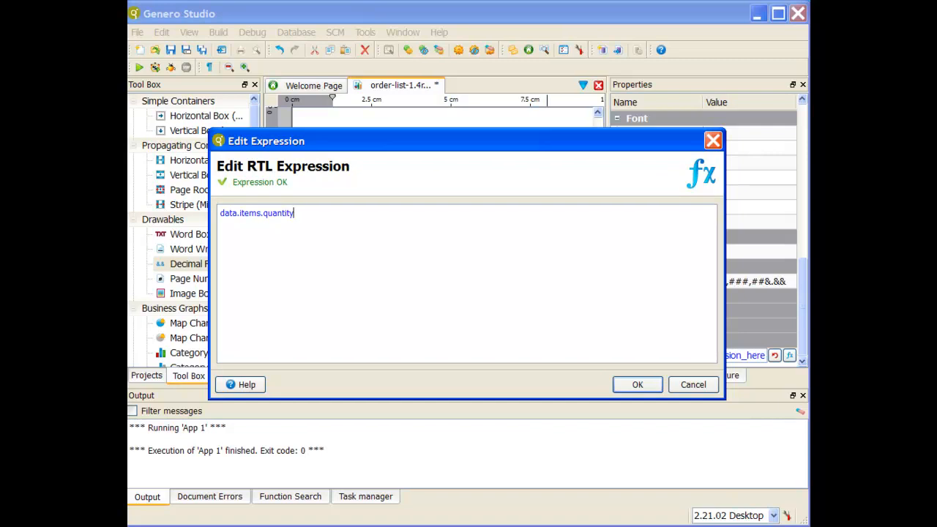
- Complete the Value expression by multiplying the quantity by data.items.price, and apply it to the item total box
{"action": "key", "text": "ctrl+space"}
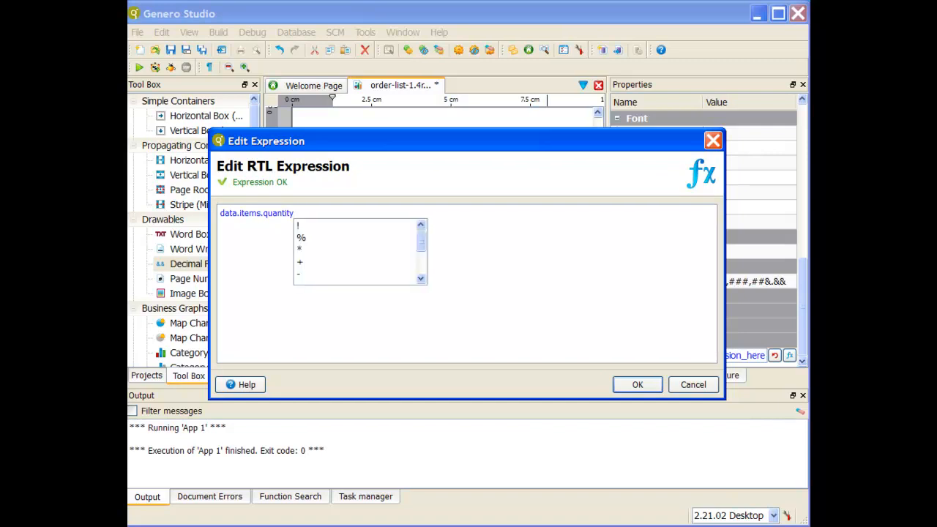
{"action": "key", "text": "Down"}
{"action": "key", "text": "Down"}
{"action": "key", "text": "Down"}
{"action": "key", "text": "Return"}
{"action": "type", "text": "d"}
{"action": "key", "text": "Down"}
{"action": "key", "text": "Return"}
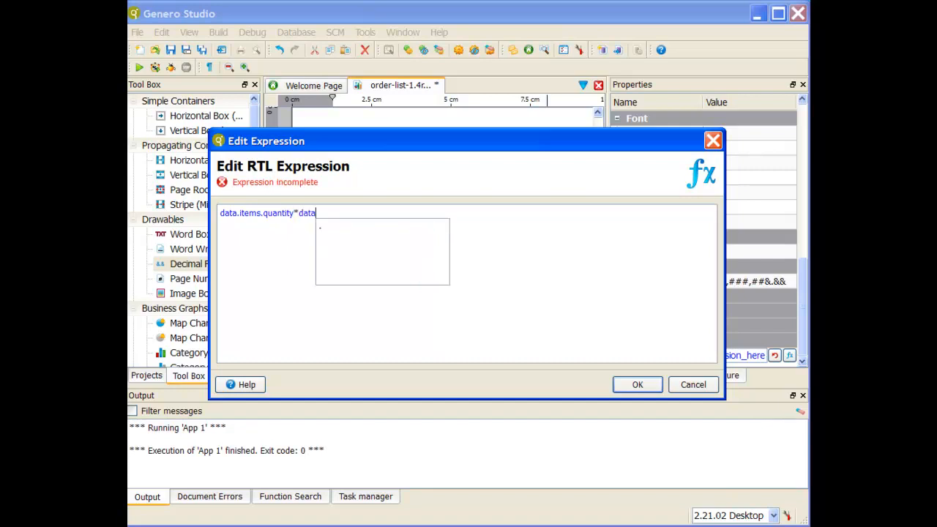
{"action": "type", "text": "."}
{"action": "key", "text": "Down"}
{"action": "key", "text": "Down"}
{"action": "key", "text": "Return"}
{"action": "type", "text": ".items."}
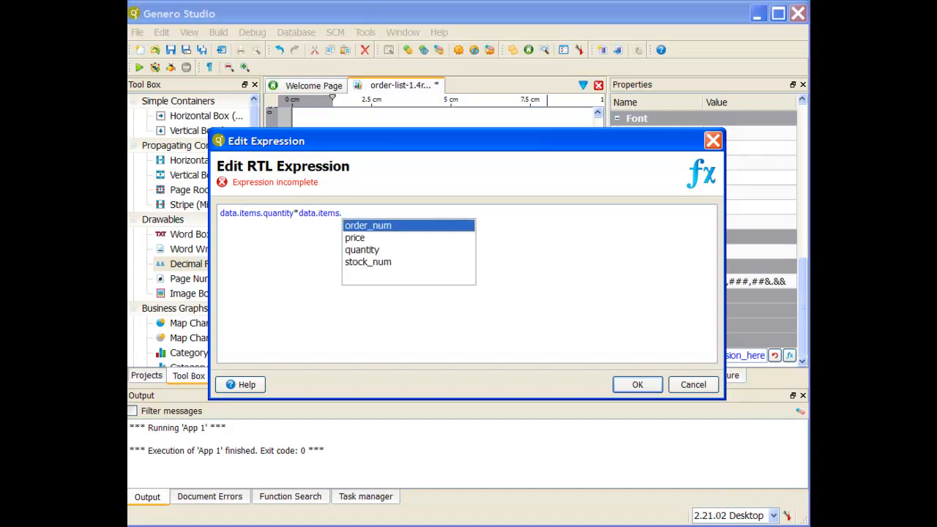
{"action": "key", "text": "Down"}
{"action": "key", "text": "Return"}
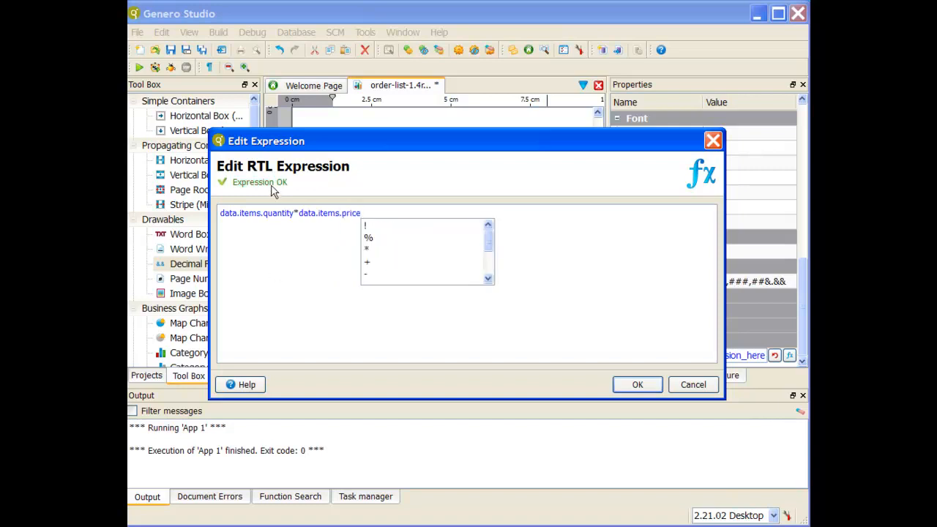
{"action": "left_click", "coordinate": [644, 385]}
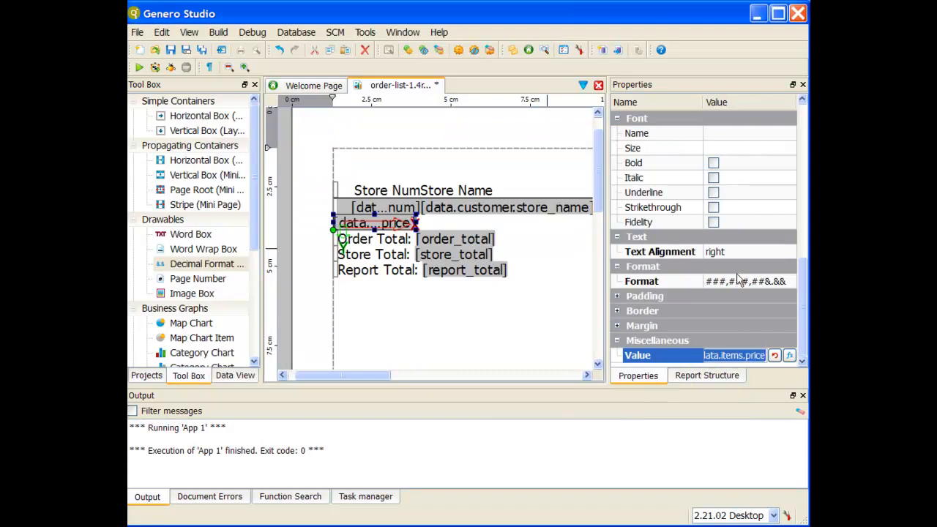
- Copy the full X-Size expression of the data.items.price Value box and close its expression editor
{"action": "scroll", "coordinate": [713, 256], "scroll_direction": "up", "scroll_amount": 1}
{"action": "scroll", "coordinate": [714, 260], "scroll_direction": "up", "scroll_amount": 3}
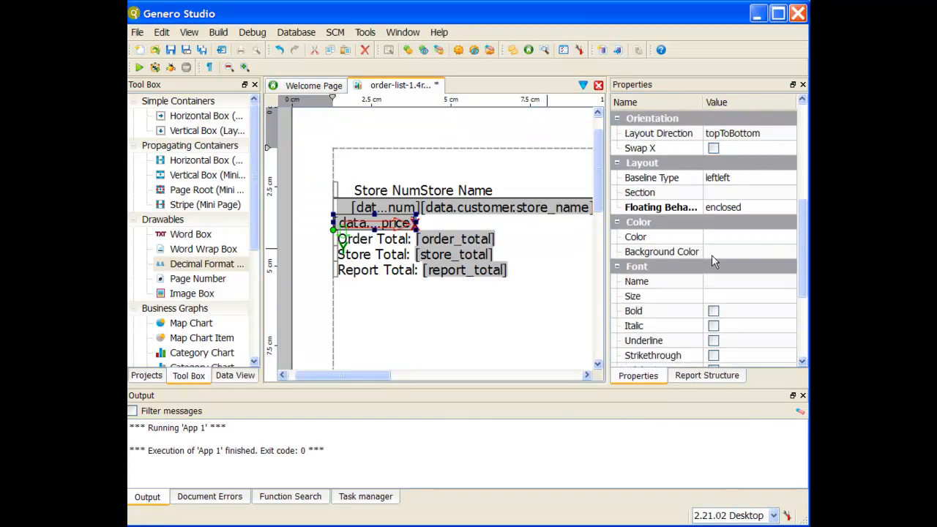
{"action": "scroll", "coordinate": [714, 261], "scroll_direction": "up", "scroll_amount": 3}
{"action": "scroll", "coordinate": [714, 258], "scroll_direction": "up", "scroll_amount": 2}
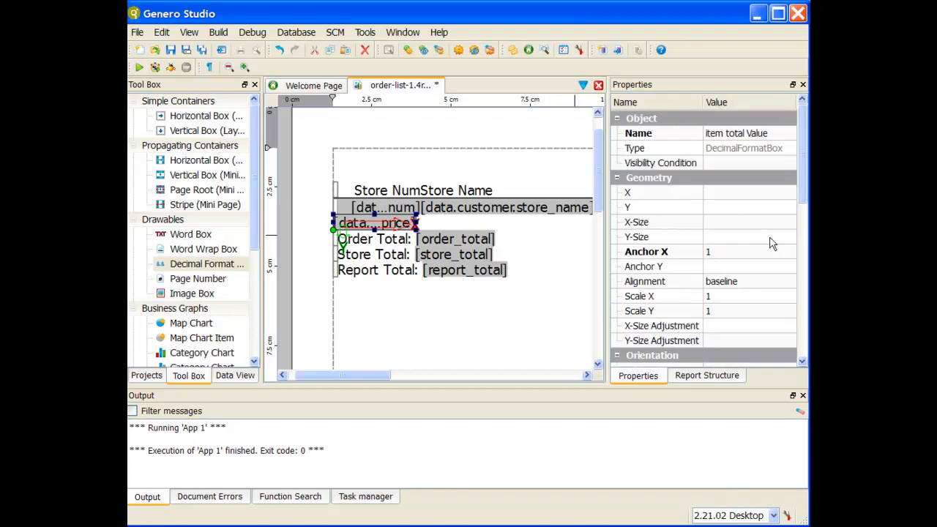
{"action": "left_click", "coordinate": [734, 224]}
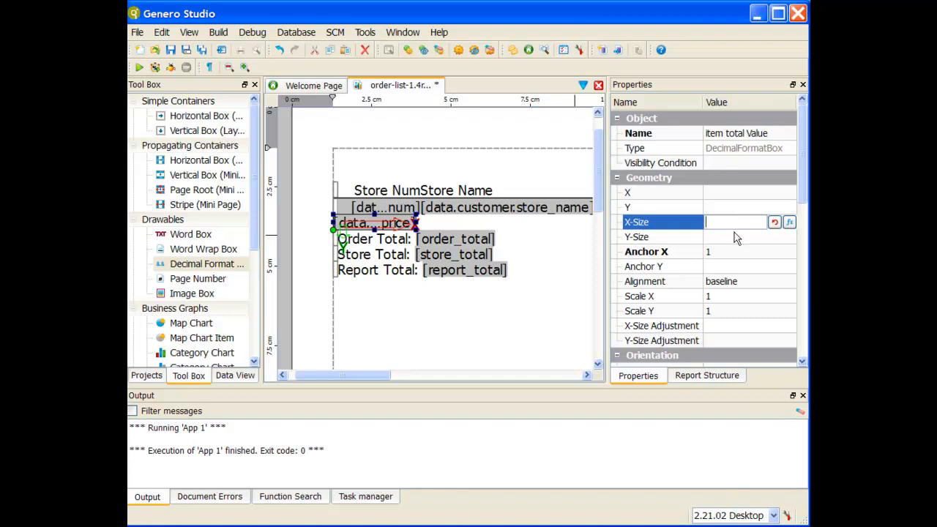
{"action": "left_click", "coordinate": [709, 376]}
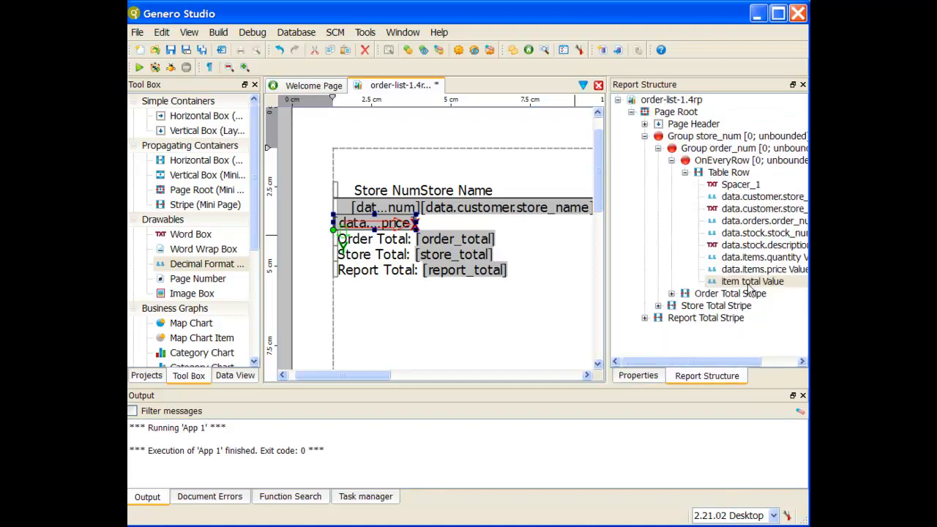
{"action": "left_click", "coordinate": [750, 270]}
{"action": "left_click", "coordinate": [750, 270]}
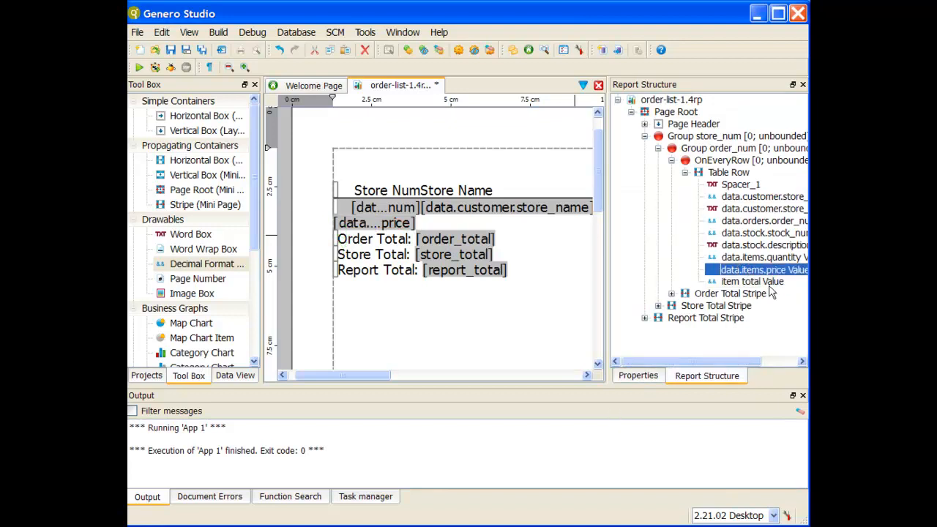
{"action": "left_click", "coordinate": [638, 376]}
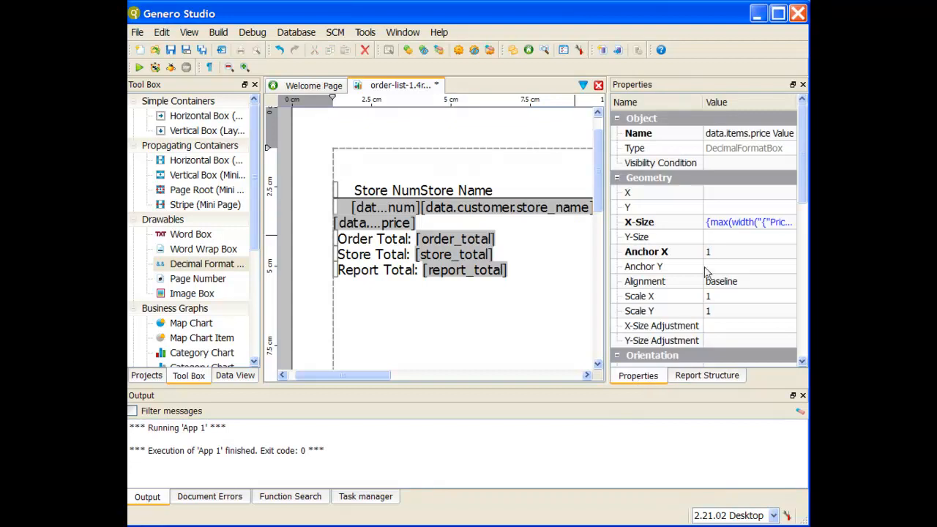
{"action": "left_click", "coordinate": [713, 228]}
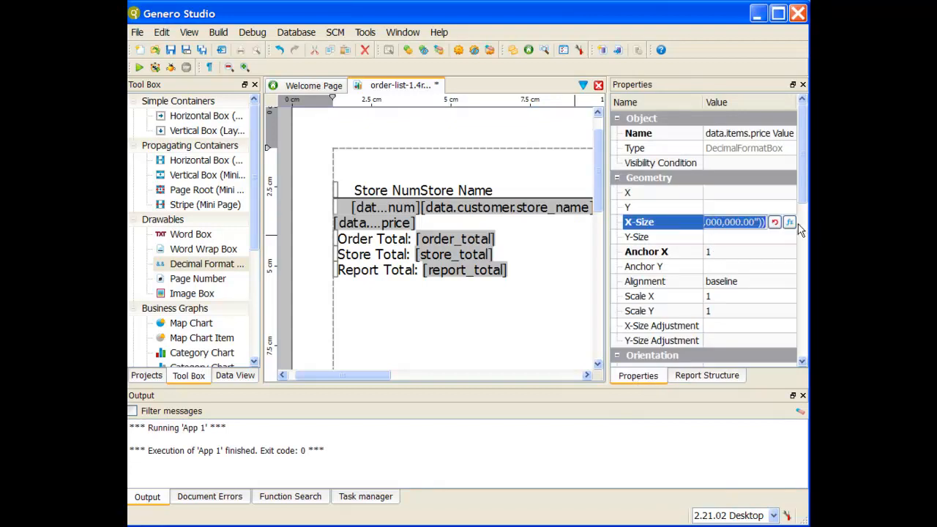
{"action": "left_click", "coordinate": [791, 221]}
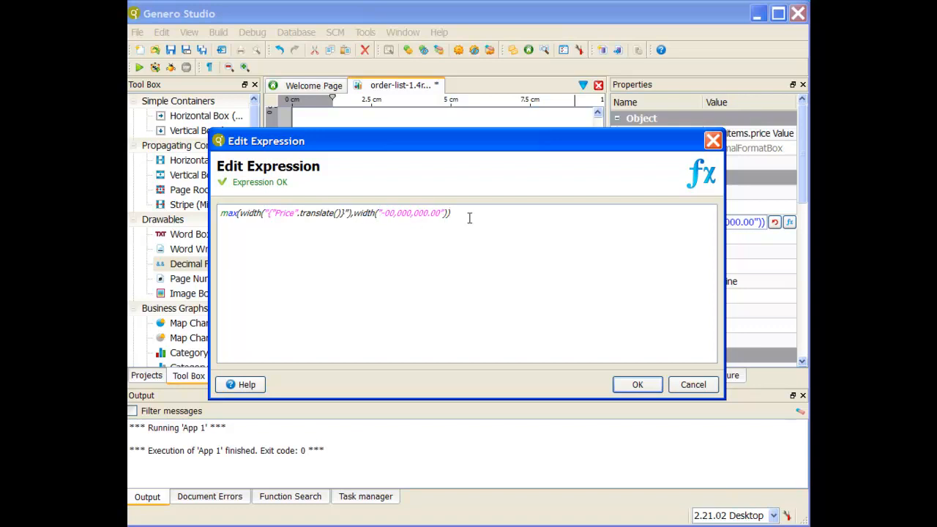
{"action": "left_click_drag", "start_coordinate": [468, 213], "coordinate": [313, 203]}
{"action": "key", "text": "ctrl+c"}
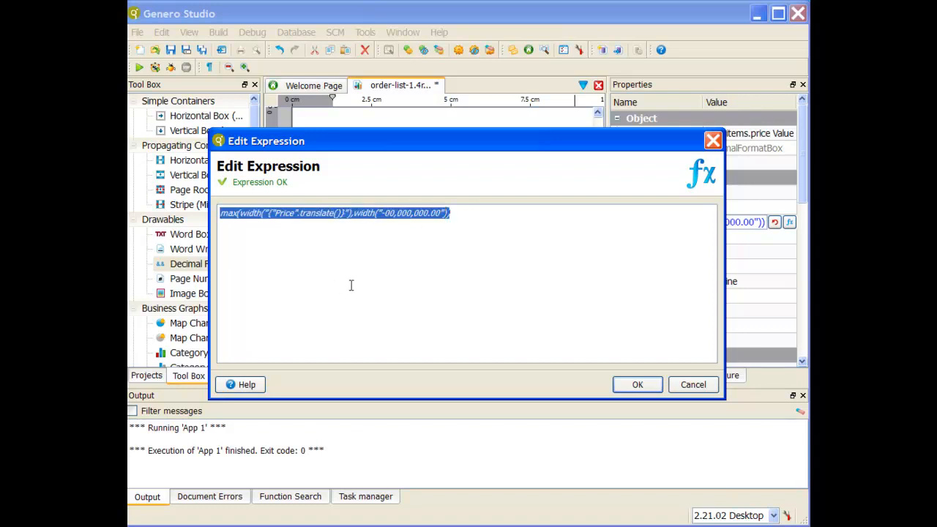
{"action": "left_click", "coordinate": [618, 383]}
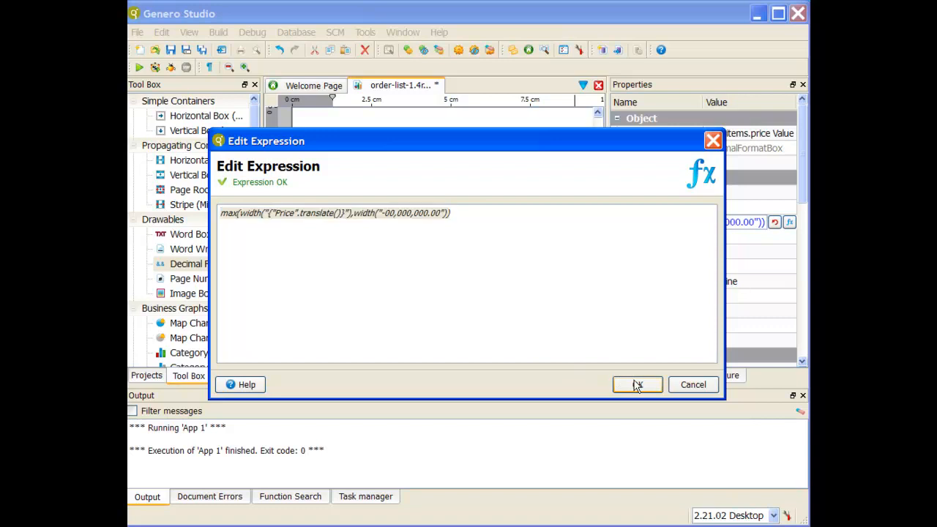
- Paste the copied price-width expression into the X-Size expression of the item total Value box in the Table Row
{"action": "left_click", "coordinate": [705, 377]}
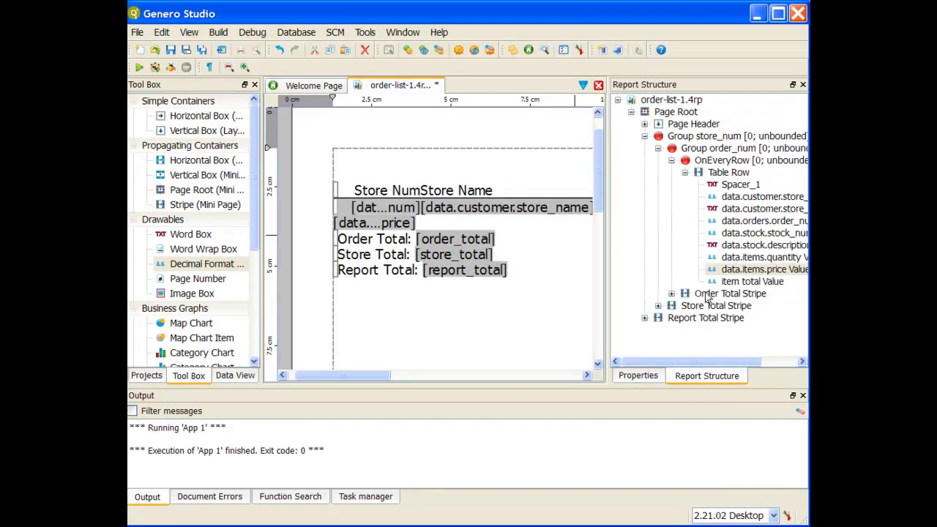
{"action": "left_click", "coordinate": [728, 284]}
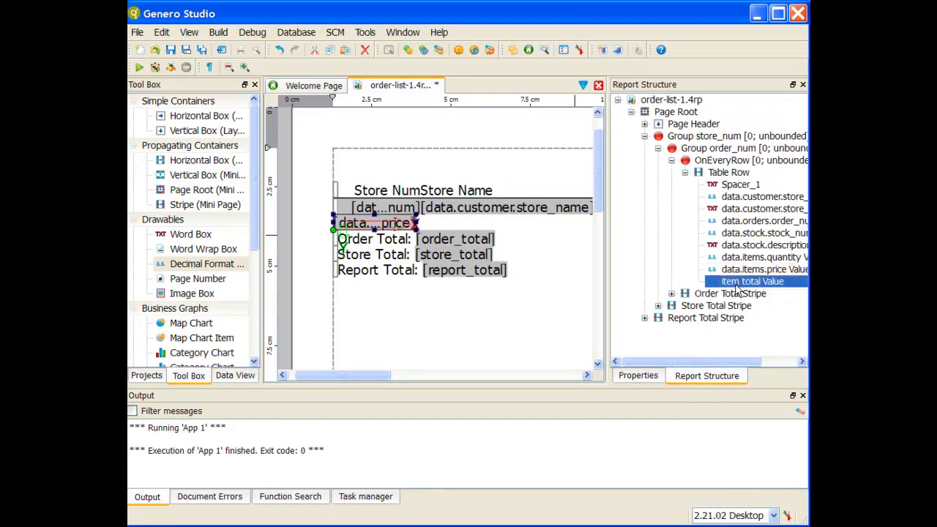
{"action": "left_click", "coordinate": [638, 376]}
{"action": "left_click", "coordinate": [765, 224]}
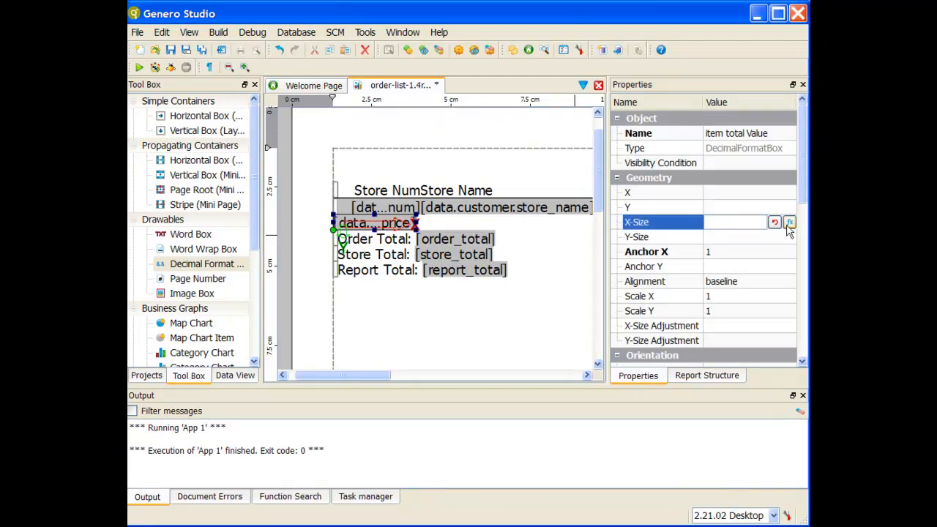
{"action": "left_click", "coordinate": [789, 223]}
{"action": "key", "text": "ctrl+v"}
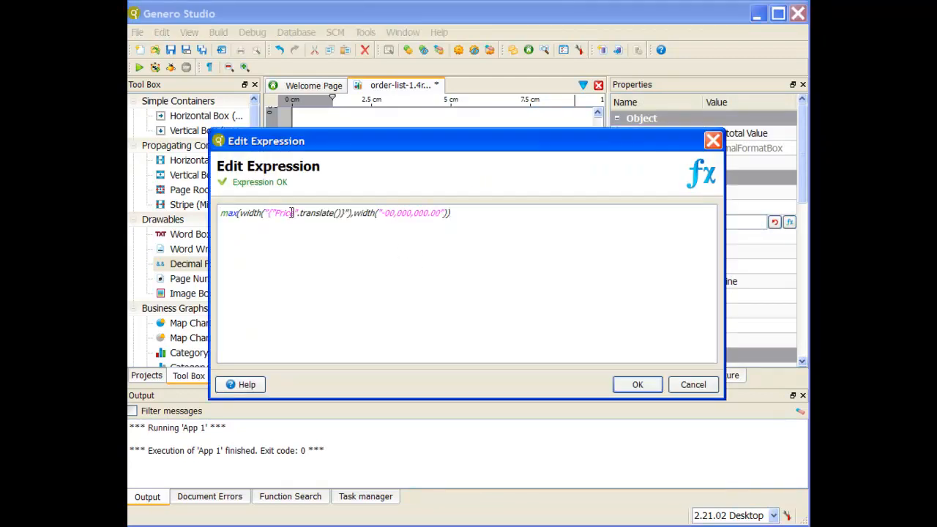
- Replace Price with Item Total in the pasted X-Size expression and apply it to the item total Value box
{"action": "left_click_drag", "start_coordinate": [293, 212], "coordinate": [276, 212]}
{"action": "type", "text": "Item Total"}
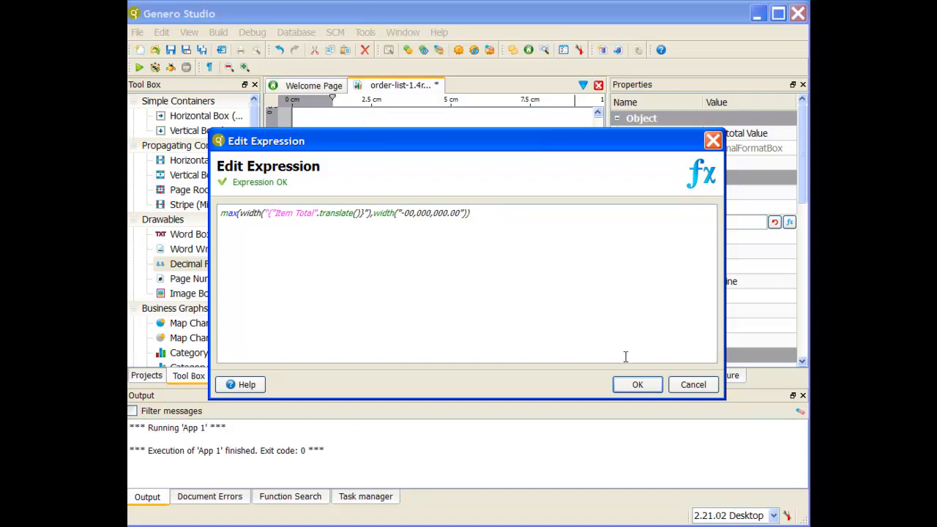
{"action": "left_click", "coordinate": [636, 384]}
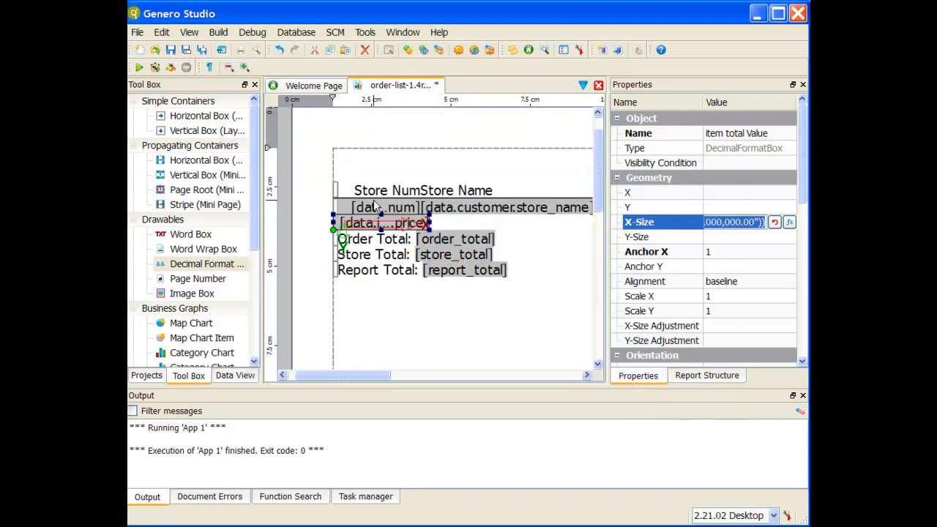
- Add a Word Box to the Table Header of the Page Header, after the data.items.price Caption
{"action": "left_click", "coordinate": [388, 228]}
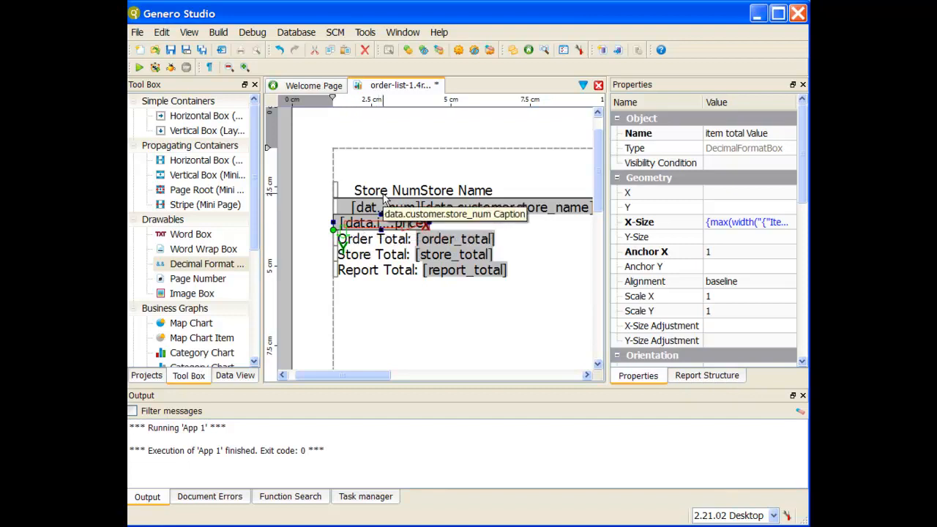
{"action": "left_click", "coordinate": [350, 191]}
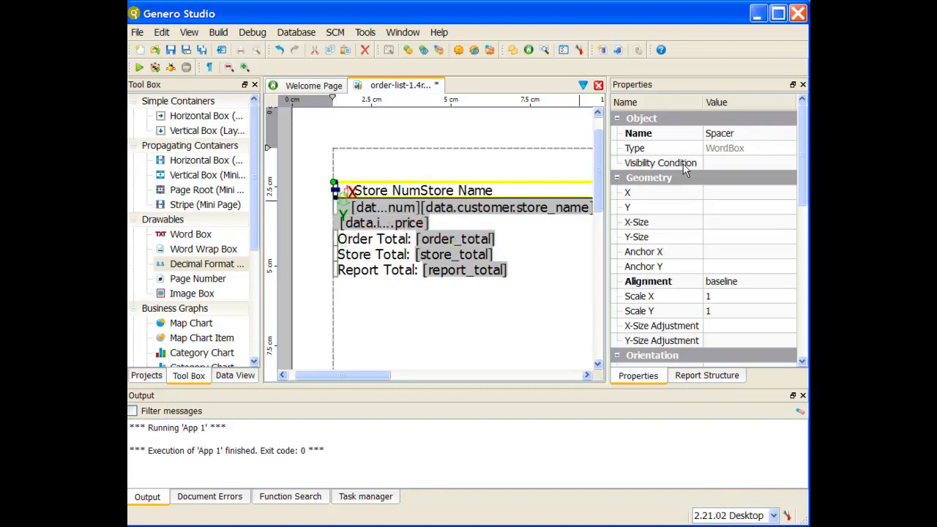
{"action": "left_click", "coordinate": [704, 375]}
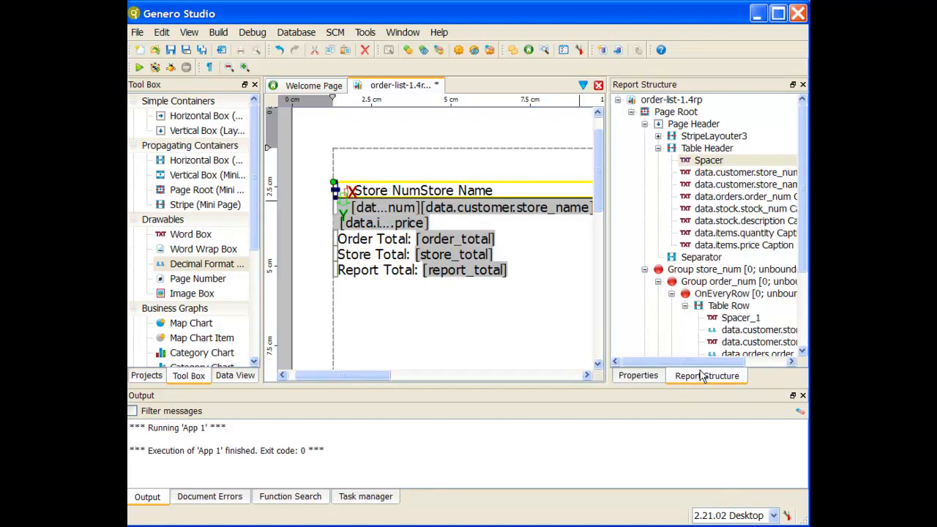
{"action": "left_click", "coordinate": [704, 149]}
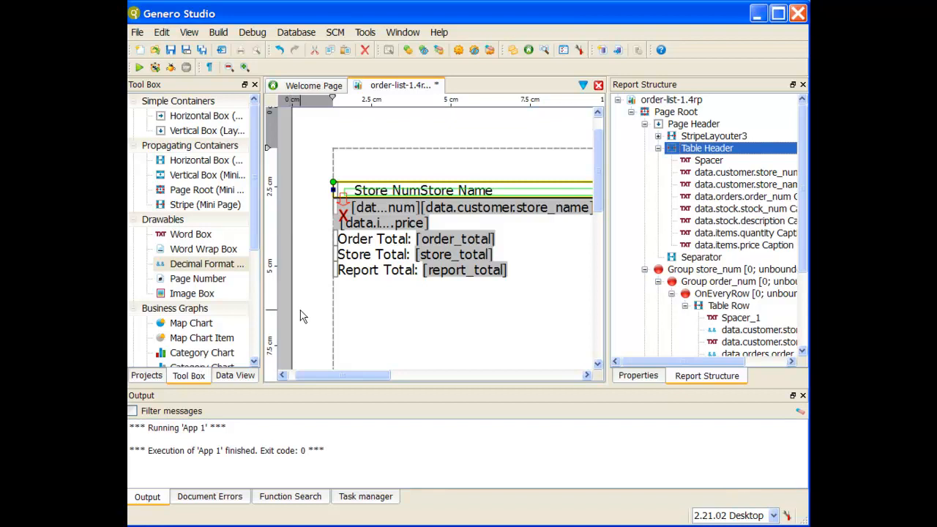
{"action": "double_click", "coordinate": [207, 236]}
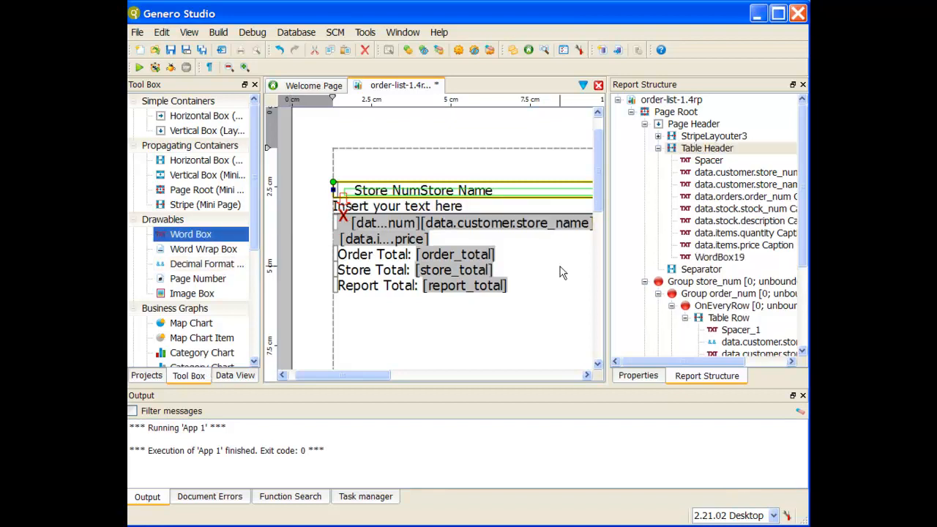
- Rename the new word box in the Table Header to "Item Total"
{"action": "left_click", "coordinate": [734, 258]}
{"action": "left_click", "coordinate": [643, 376]}
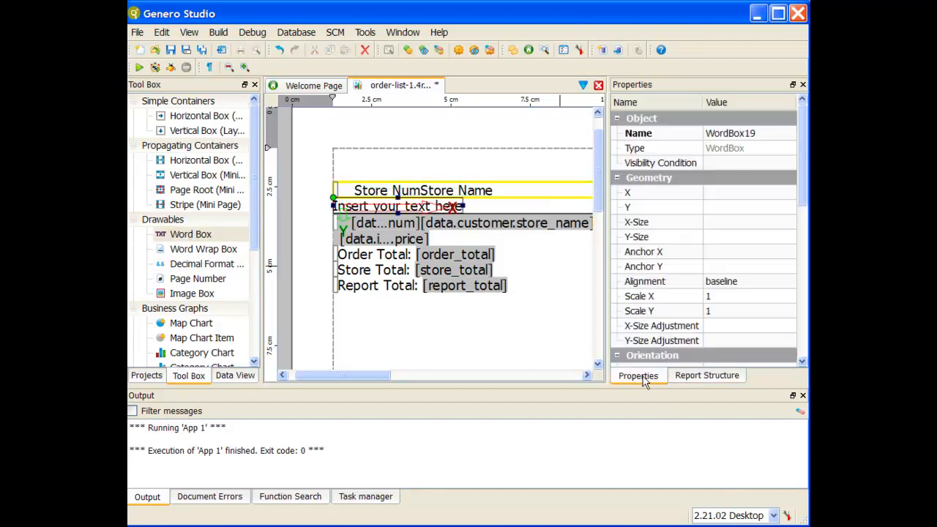
{"action": "left_click", "coordinate": [759, 133]}
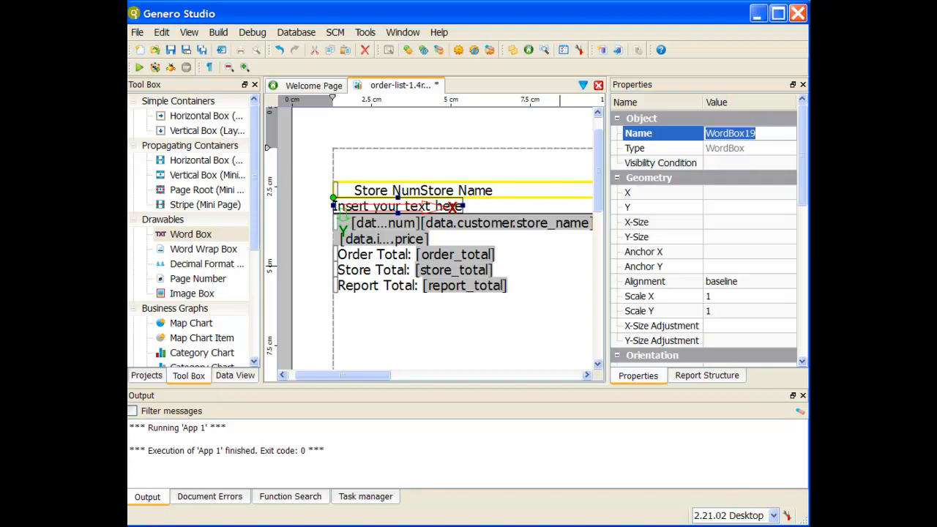
{"action": "type", "text": "Item Total"}
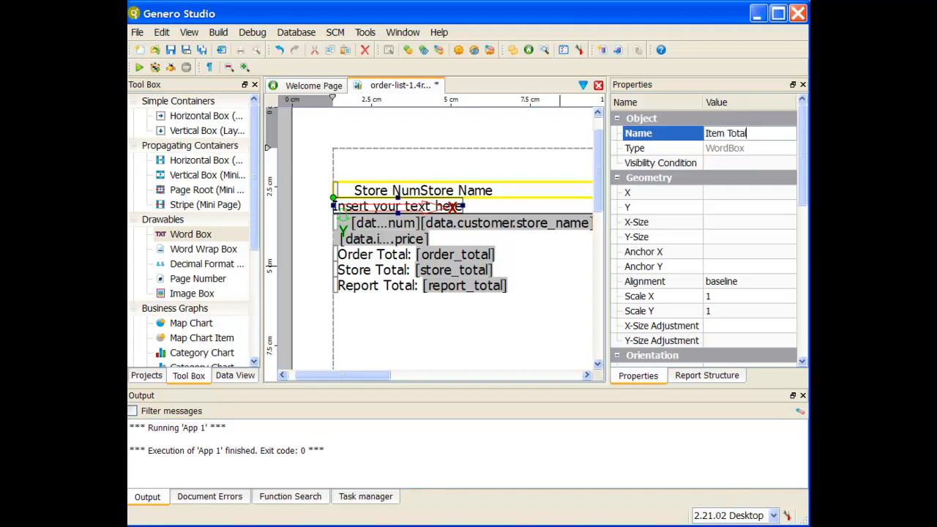
- Set the Item Total word box's X-Size expression to max(width("{"Item Total".translate()}"),width("-00,000,000.00"))
{"action": "left_click", "coordinate": [732, 222]}
{"action": "left_click", "coordinate": [790, 223]}
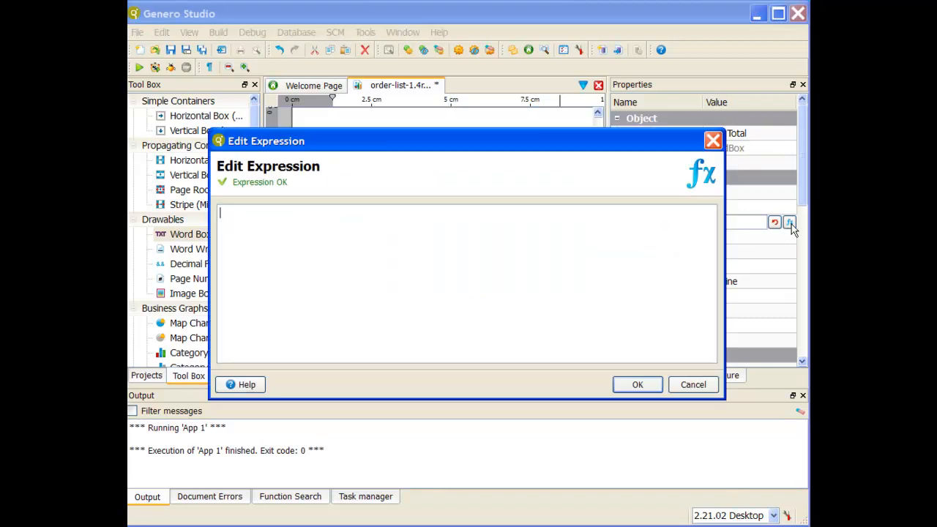
{"action": "double_click", "coordinate": [285, 213]}
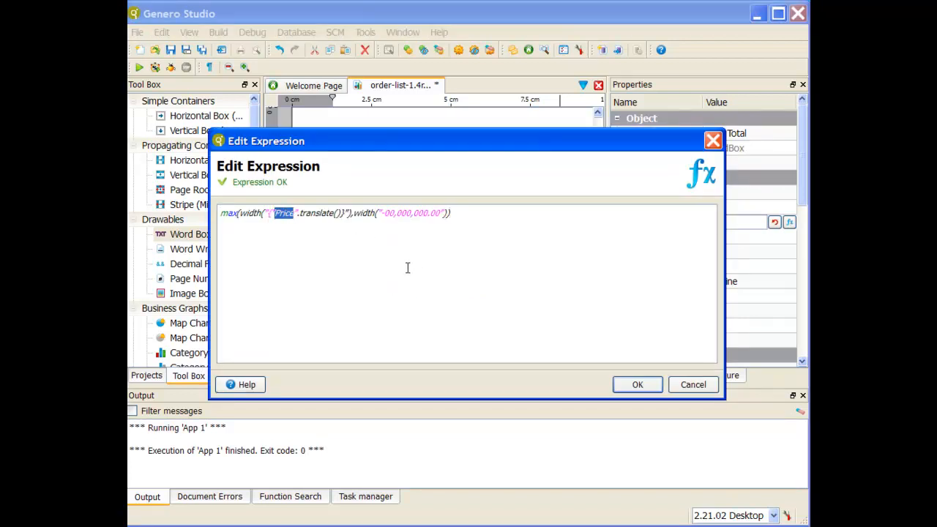
{"action": "type", "text": "Item V"}
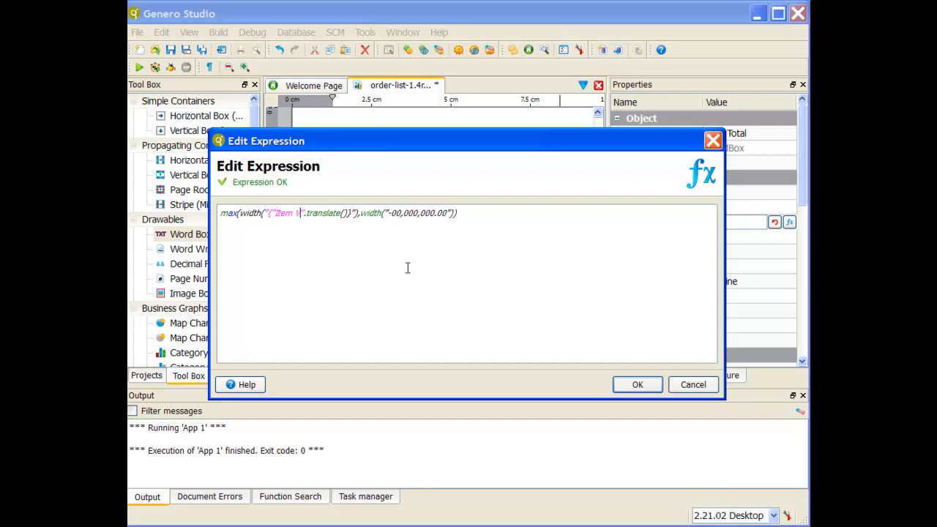
{"action": "key", "text": "BackSpace"}
{"action": "type", "text": "Tital"}
{"action": "key", "text": "BackSpace"}
{"action": "key", "text": "BackSpace"}
{"action": "key", "text": "BackSpace"}
{"action": "key", "text": "BackSpace"}
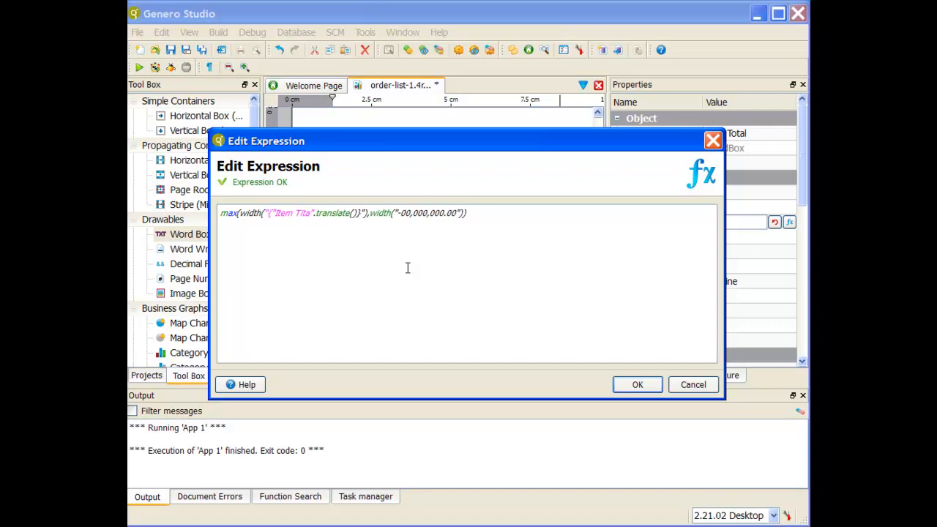
{"action": "type", "text": "otal"}
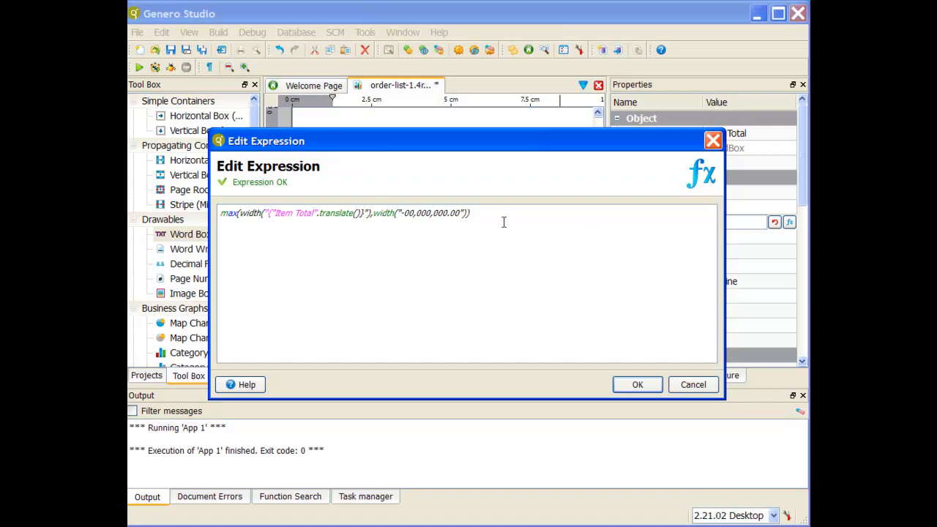
{"action": "left_click", "coordinate": [649, 384]}
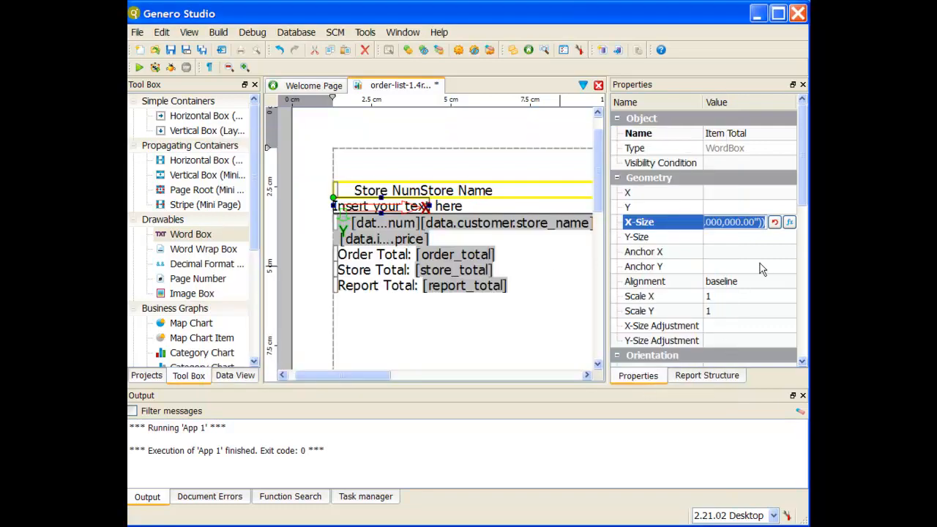
- Set the header word box's text to "Item Total" and its text alignment to right
{"action": "left_click_drag", "start_coordinate": [806, 196], "coordinate": [808, 348]}
{"action": "left_click", "coordinate": [736, 266]}
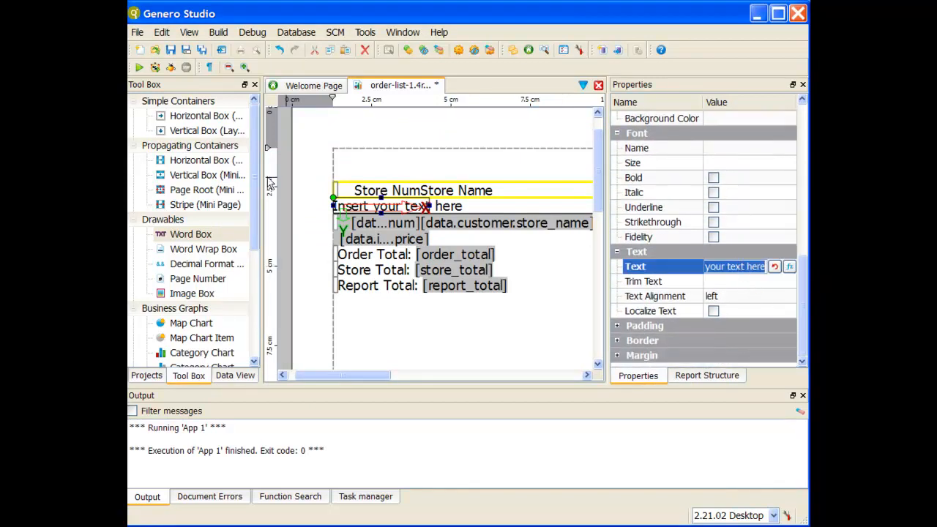
{"action": "type", "text": "Item Total"}
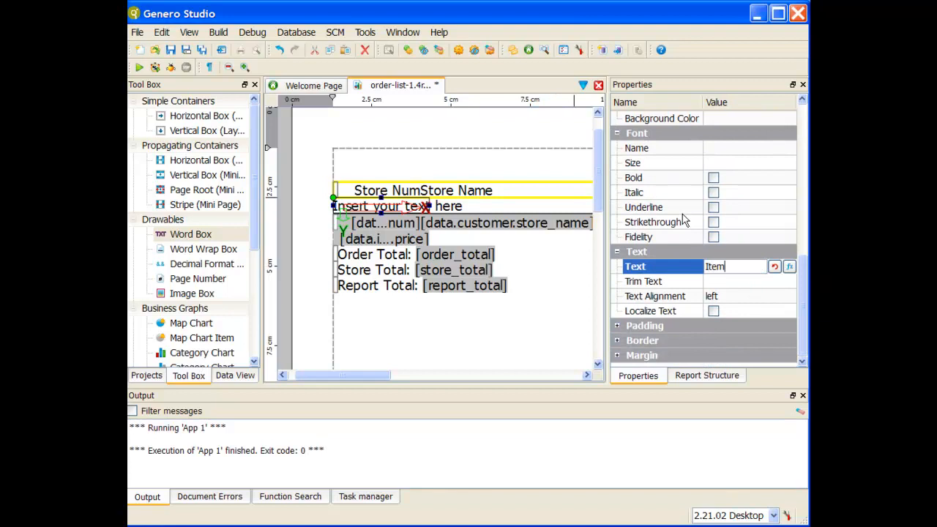
{"action": "left_click", "coordinate": [739, 297]}
{"action": "left_click", "coordinate": [741, 299]}
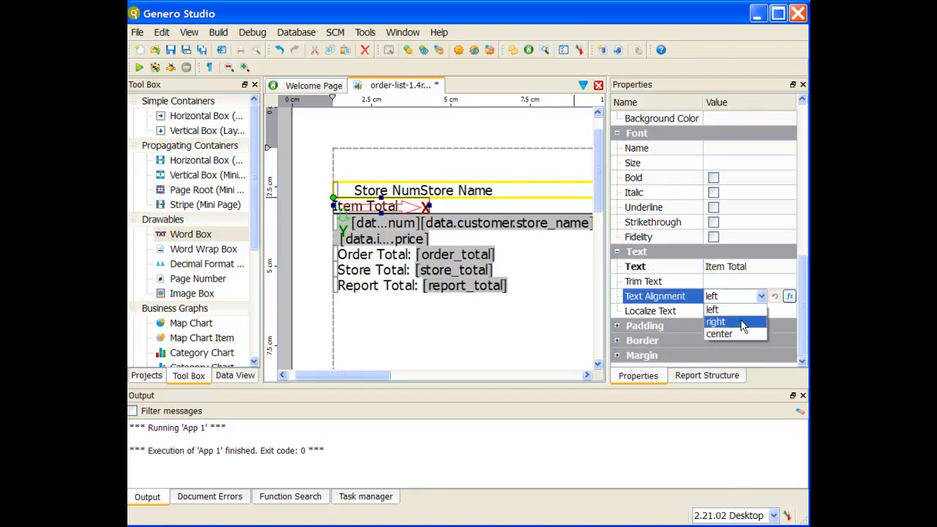
{"action": "left_click", "coordinate": [742, 322]}
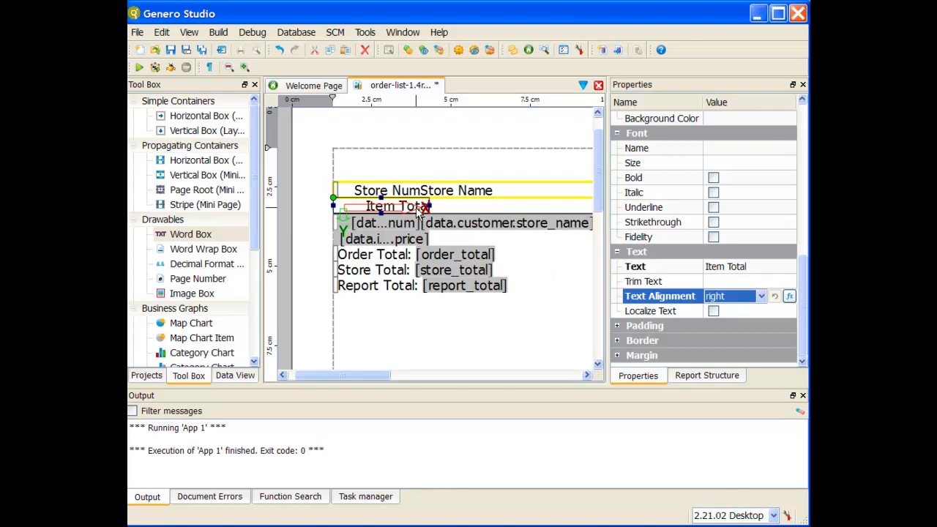
- Check the Item Total caption and value boxes in the layout, save the order-list report, and run App 1
{"action": "left_click", "coordinate": [422, 208]}
{"action": "left_click", "coordinate": [411, 240]}
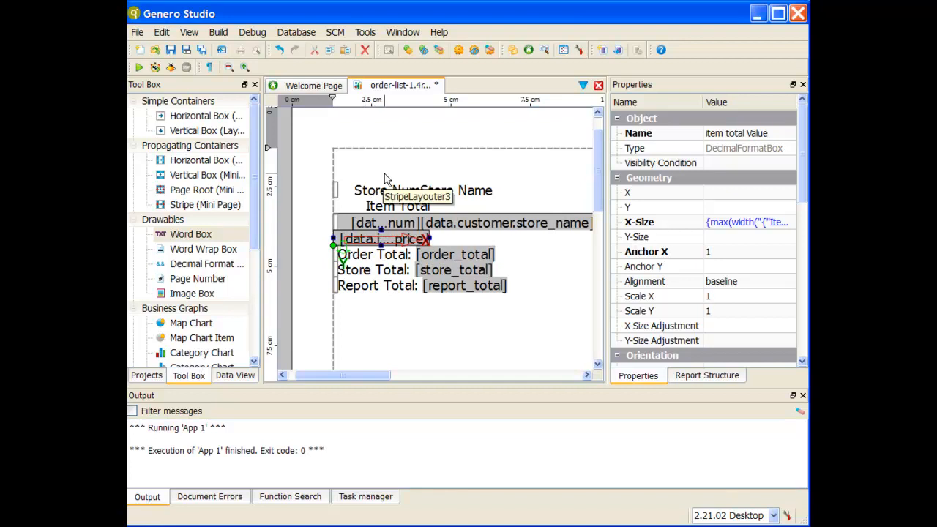
{"action": "left_click", "coordinate": [173, 51]}
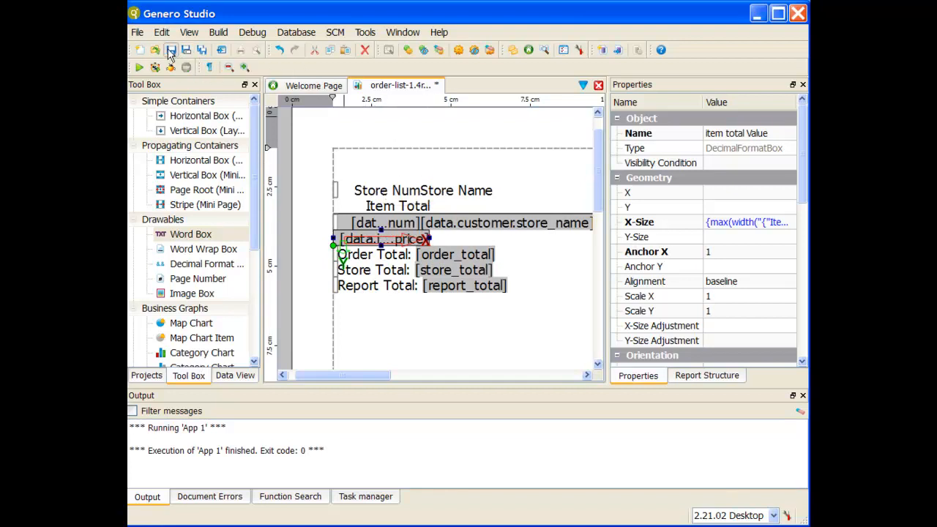
{"action": "left_click", "coordinate": [149, 378]}
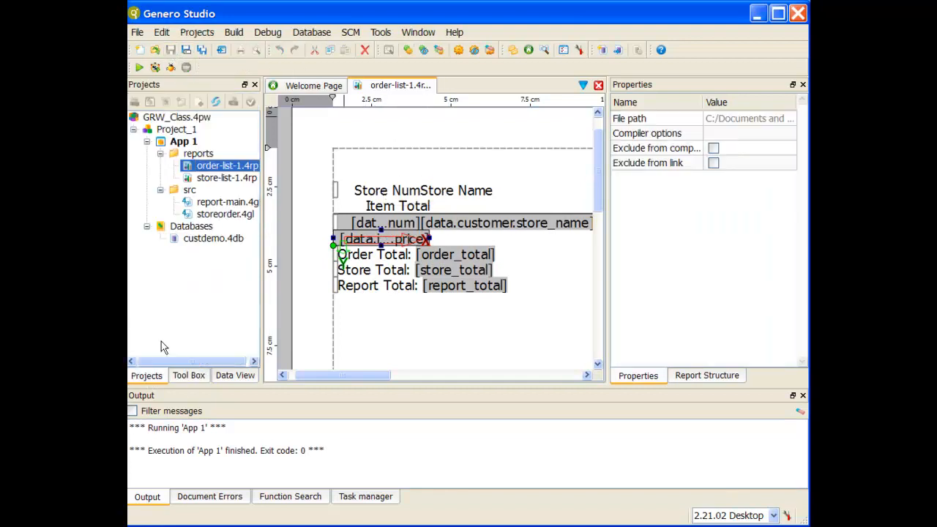
{"action": "left_click", "coordinate": [139, 67]}
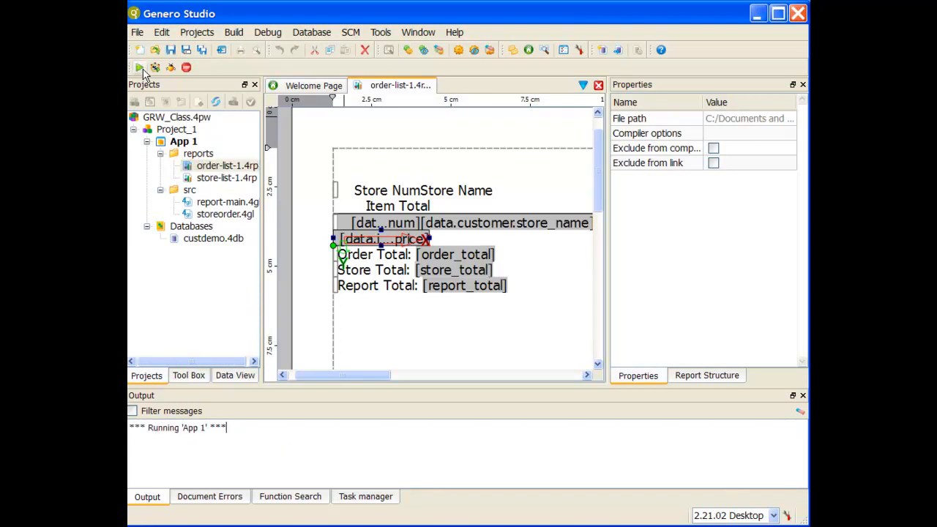